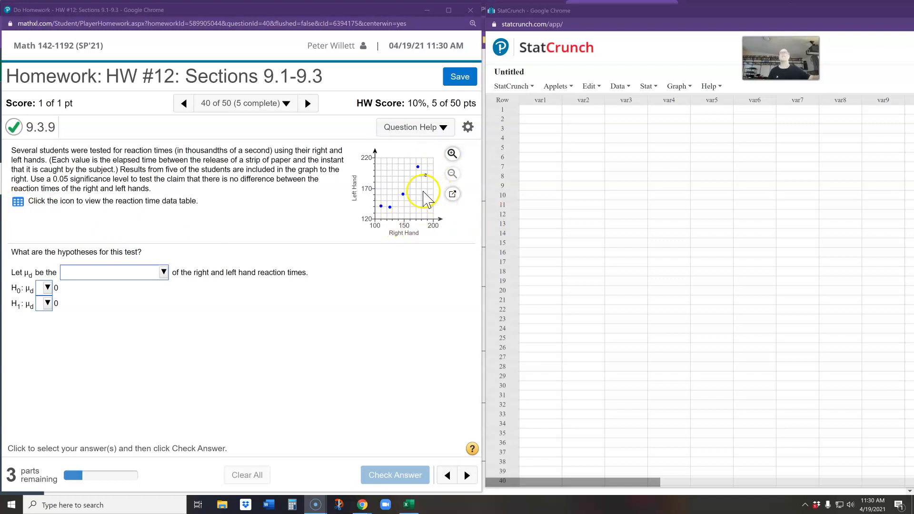
# Step: Open the Reaction Time Data Table's data in StatCrunch, place and enlarge its window beside the homework, and close the data table
pyautogui.click(19, 202)
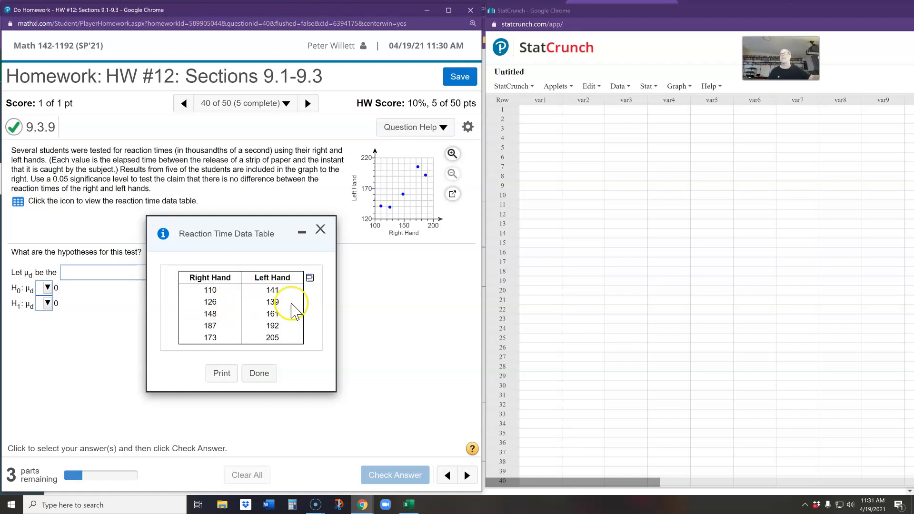
pyautogui.click(310, 277)
pyautogui.click(337, 296)
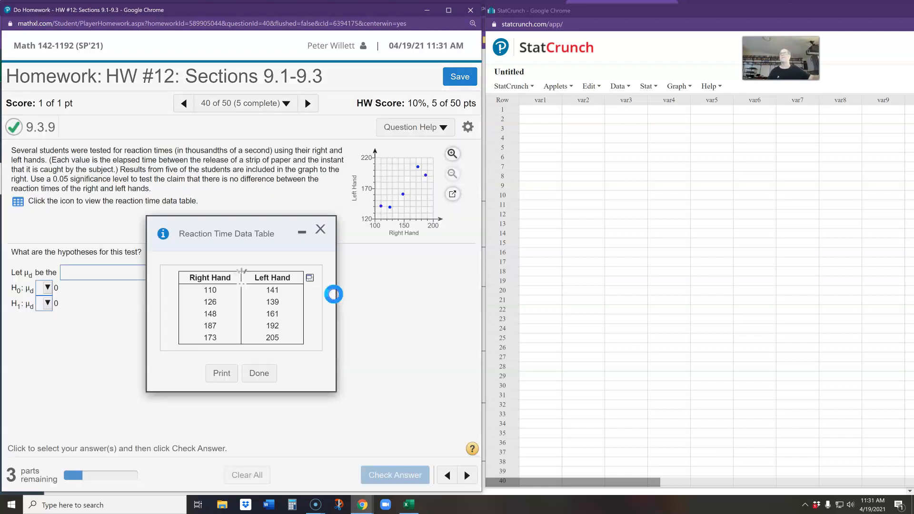
pyautogui.moveTo(366, 99); pyautogui.dragTo(623, 111)
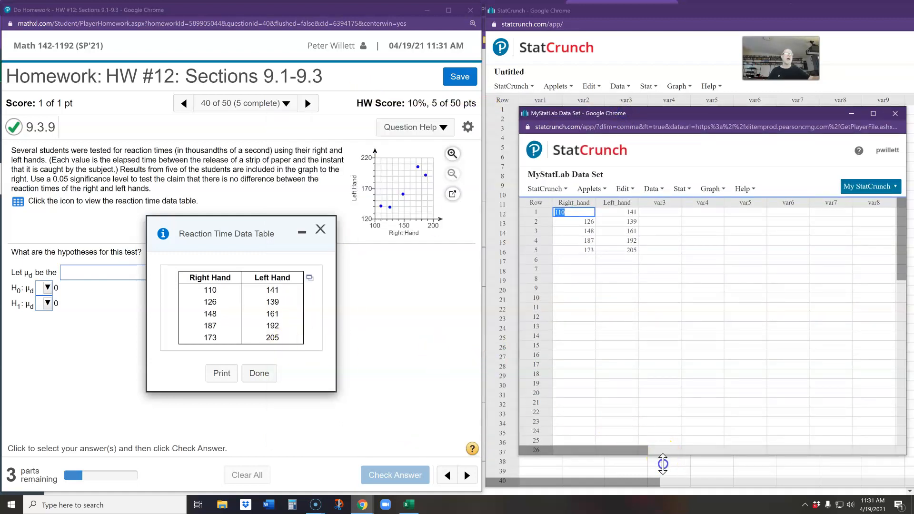
pyautogui.moveTo(663, 455); pyautogui.dragTo(660, 490)
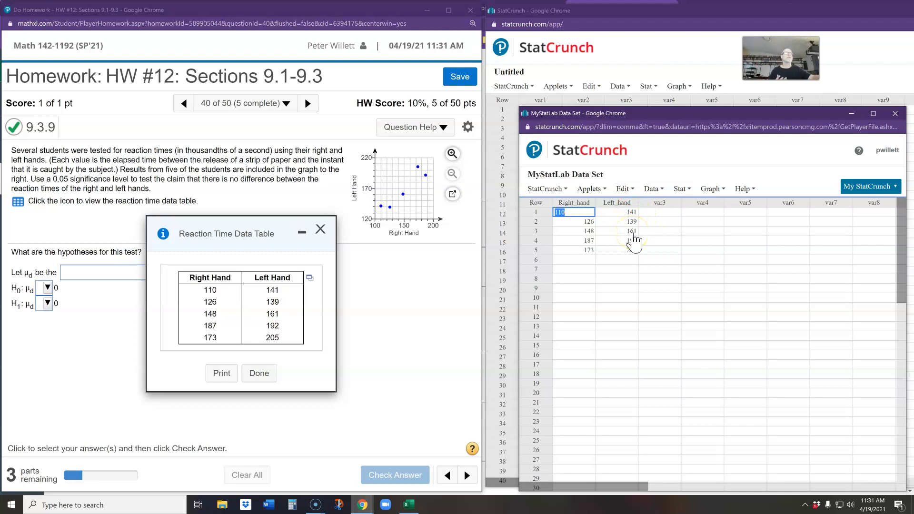
pyautogui.click(320, 230)
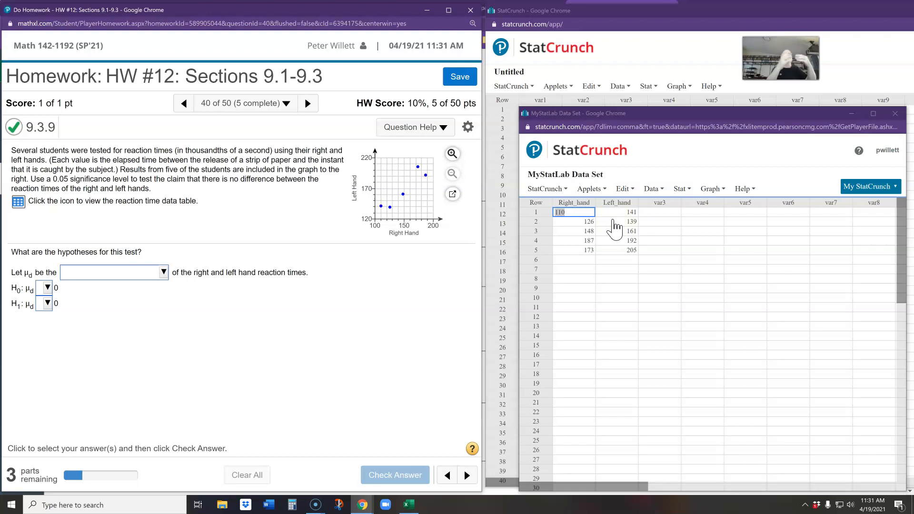
pyautogui.click(588, 211)
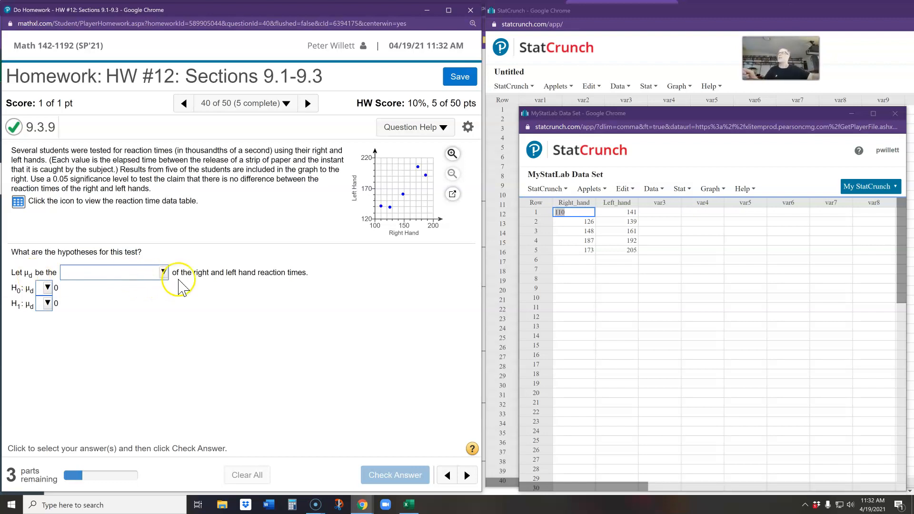
# Step: Define μd as the mean of the differences, set H0 to μd = 0 and H1 to μd ≠ 0, and check the answer
pyautogui.click(162, 274)
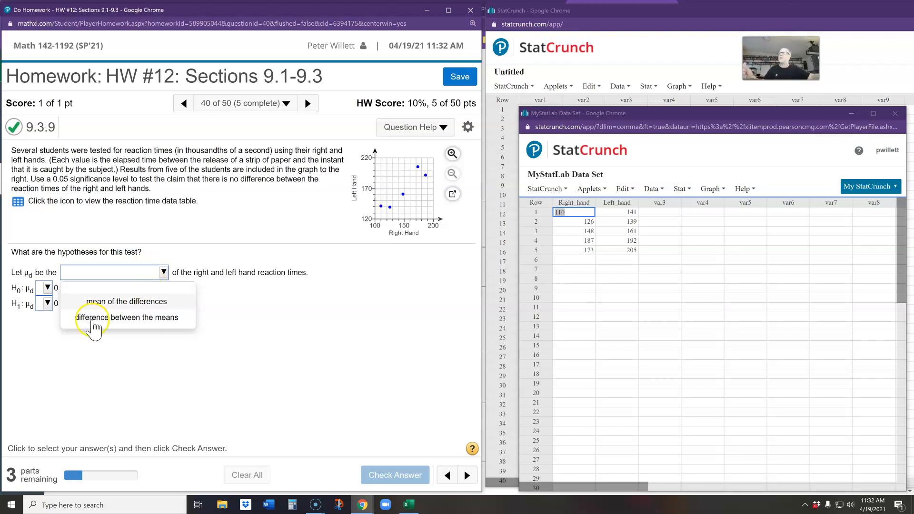
pyautogui.click(124, 304)
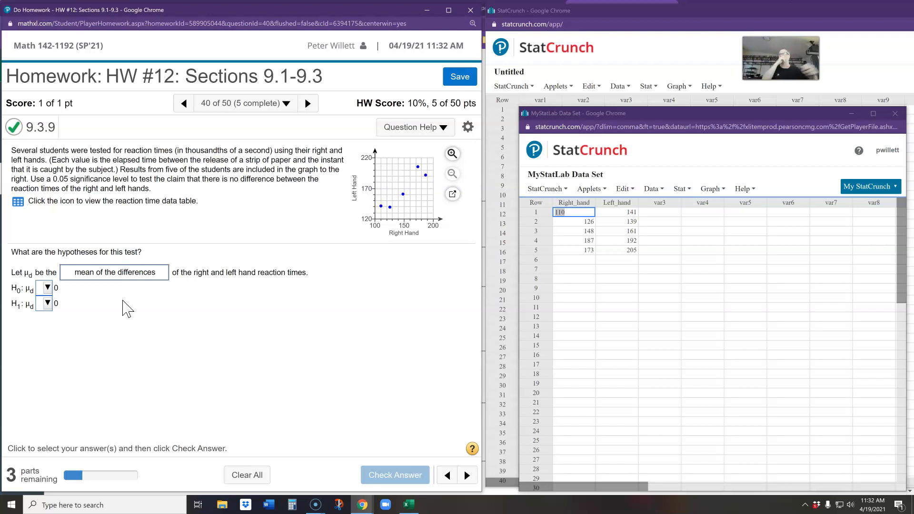
pyautogui.click(47, 289)
pyautogui.click(56, 352)
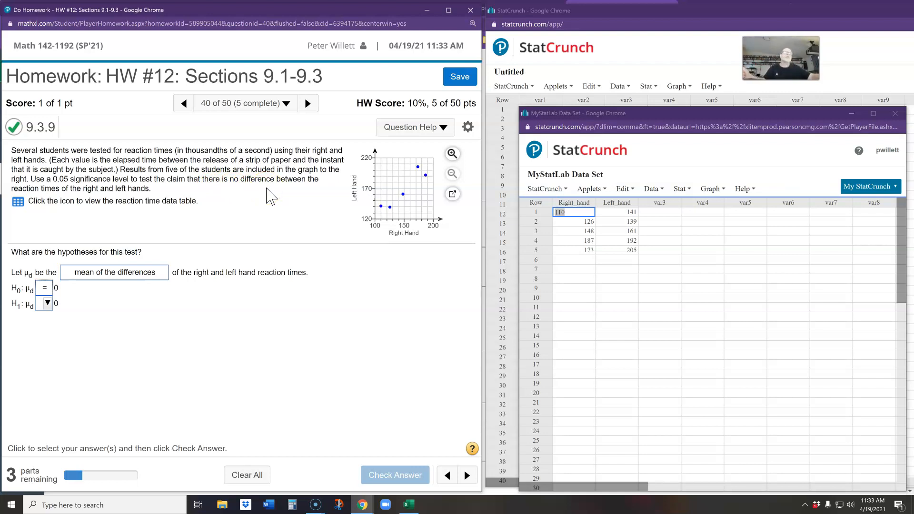
pyautogui.click(48, 303)
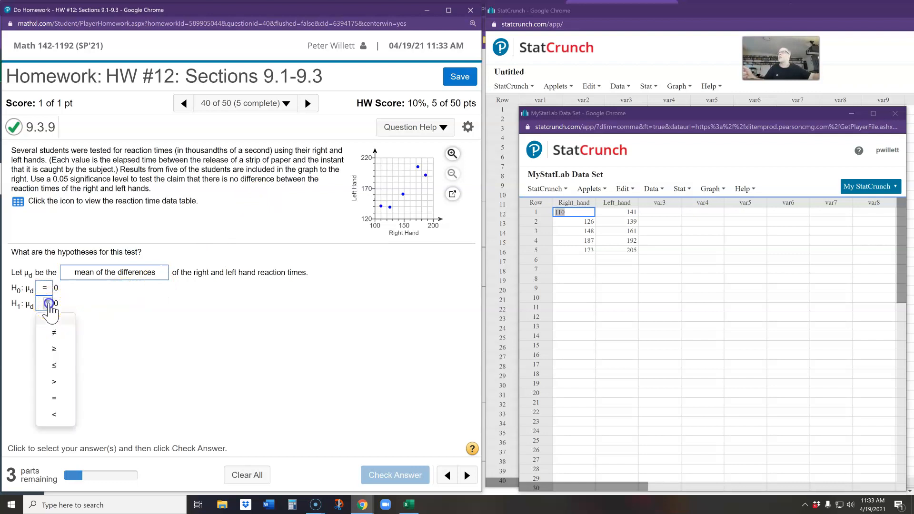
pyautogui.click(54, 332)
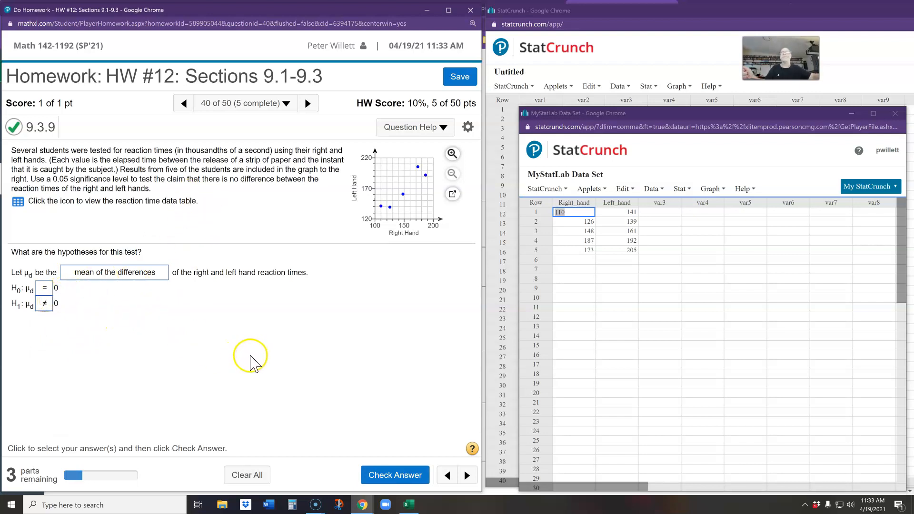
pyautogui.click(390, 475)
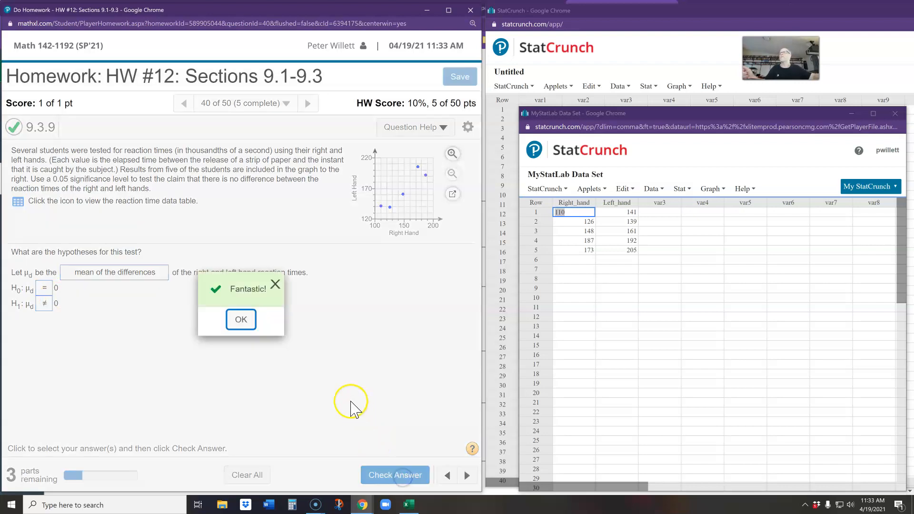
pyautogui.click(241, 319)
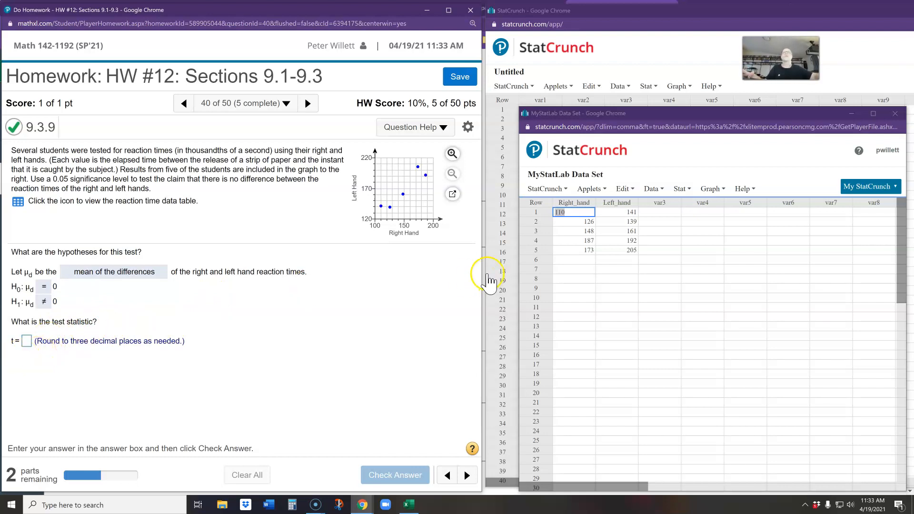
# Step: Set up a paired T test in StatCrunch with Right_hand as sample 1 and Left_hand as sample 2
pyautogui.click(681, 189)
pyautogui.moveTo(704, 250)
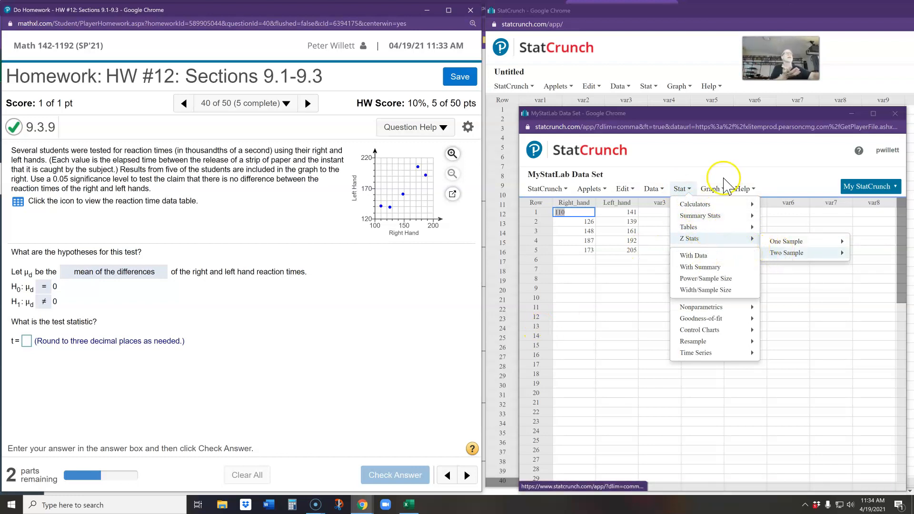
pyautogui.click(684, 190)
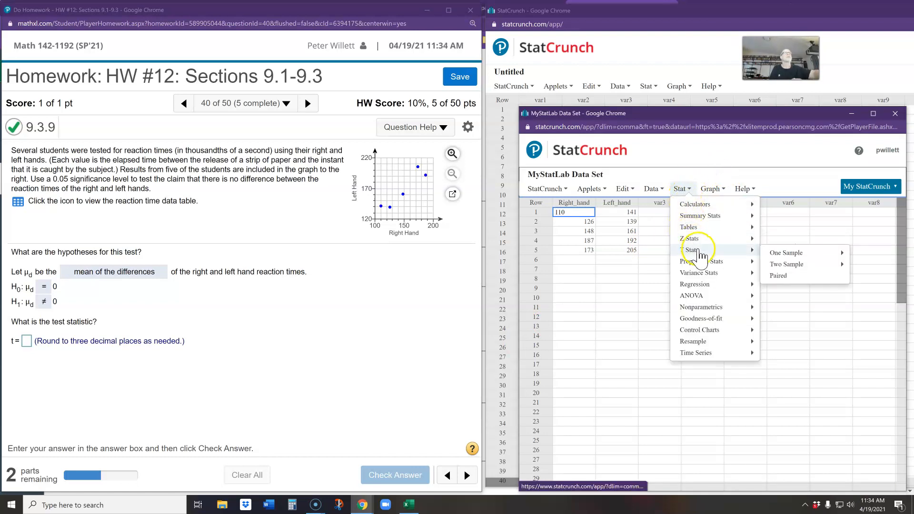
pyautogui.moveTo(785, 256)
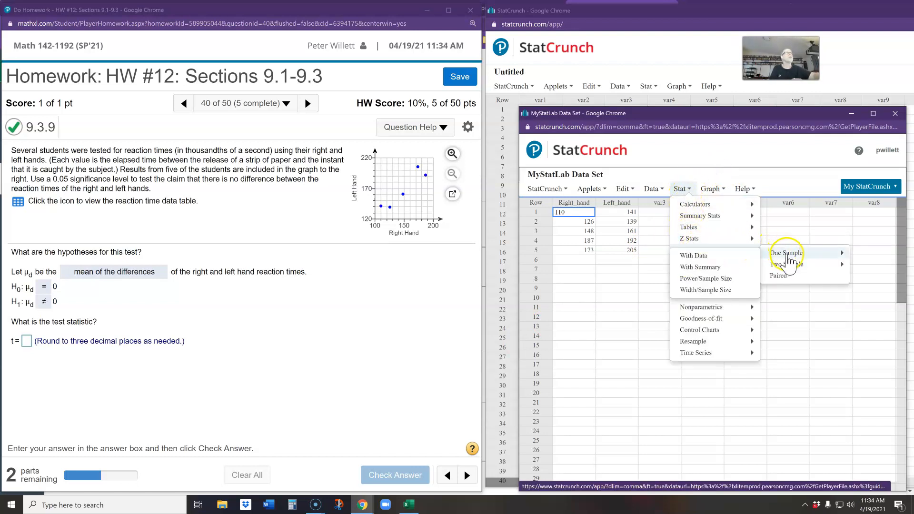
pyautogui.moveTo(797, 272)
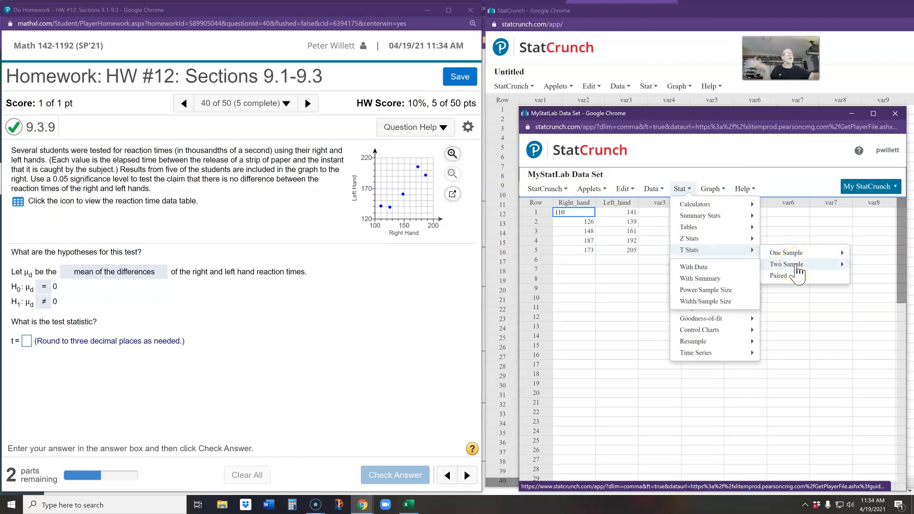
pyautogui.click(785, 280)
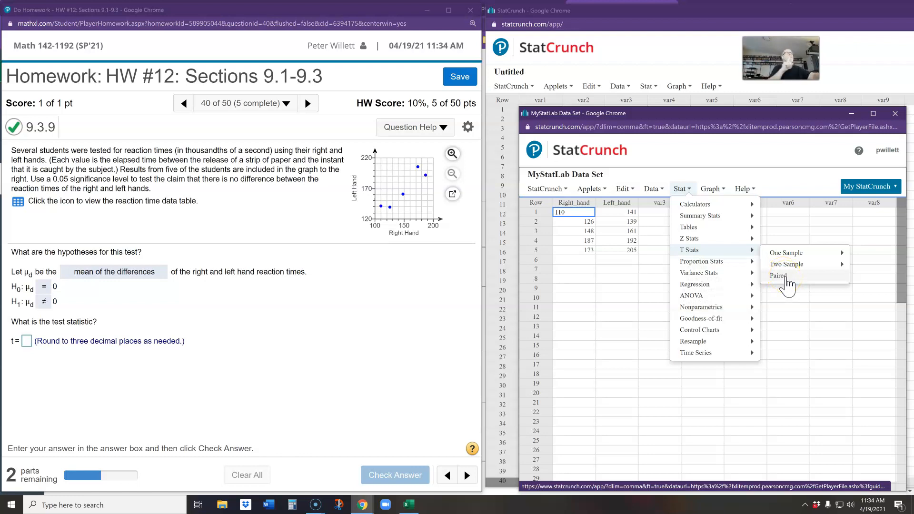
pyautogui.click(785, 280)
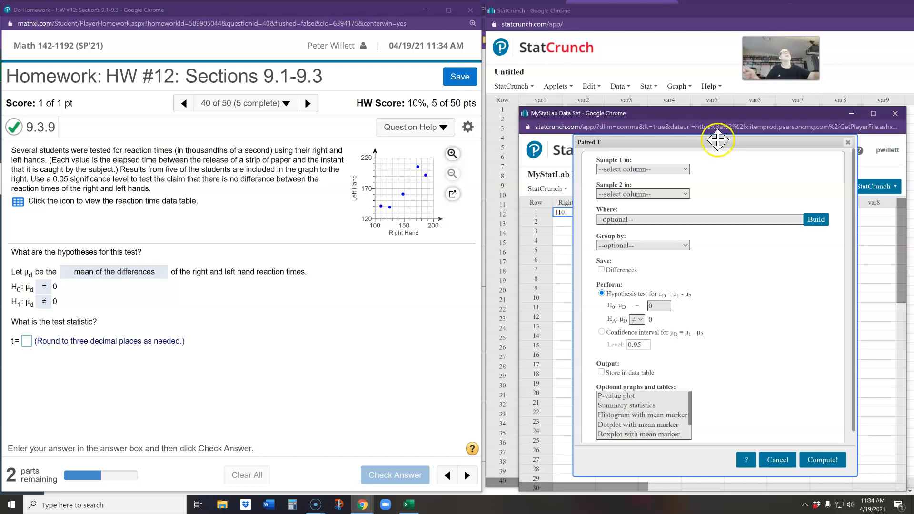
pyautogui.click(661, 170)
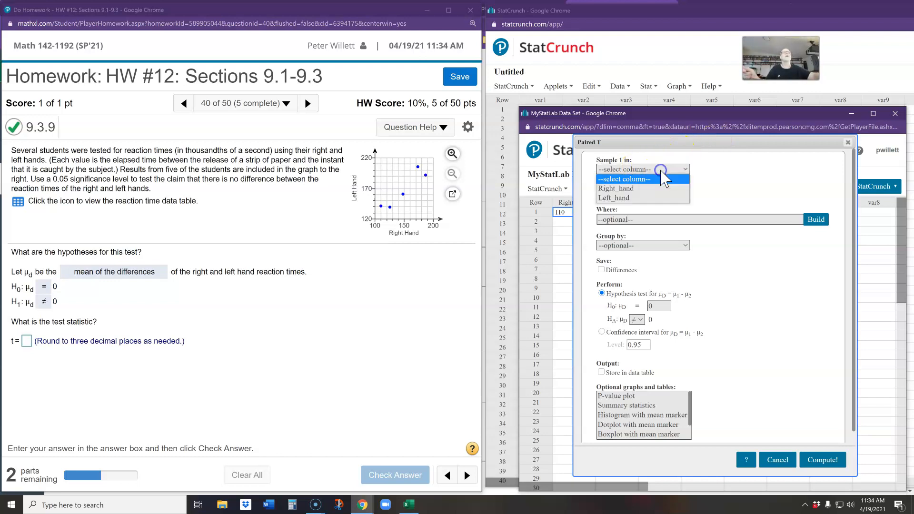
pyautogui.click(652, 189)
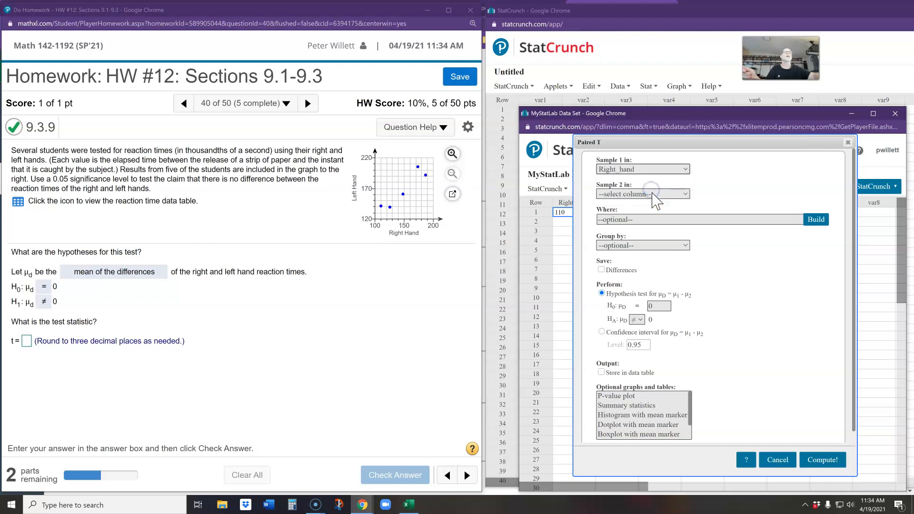
pyautogui.click(653, 195)
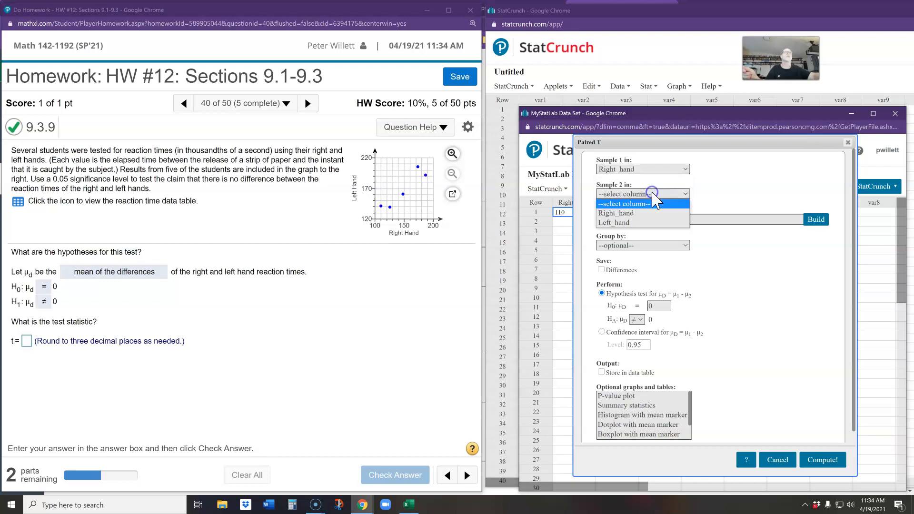
pyautogui.click(645, 223)
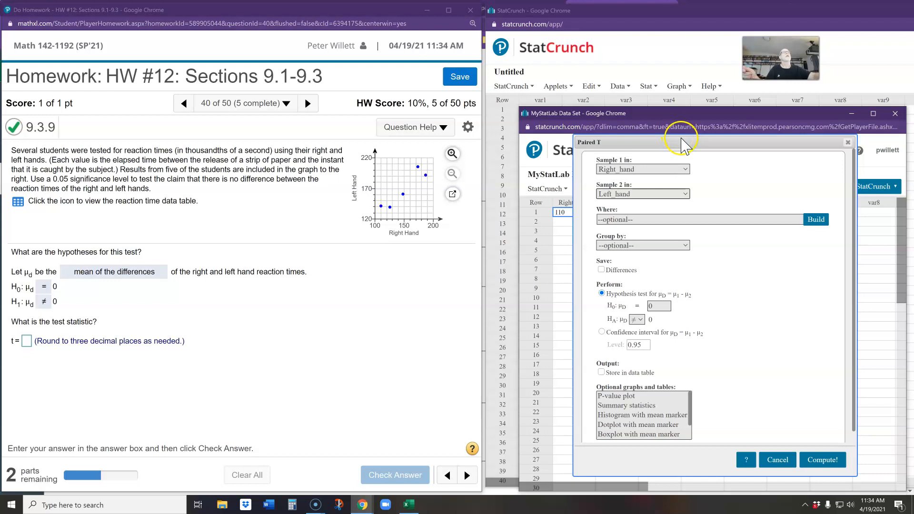
# Step: Compute the paired T hypothesis test with the differences saved, arranging the windows so the data columns stay visible
pyautogui.moveTo(685, 110); pyautogui.dragTo(682, 91)
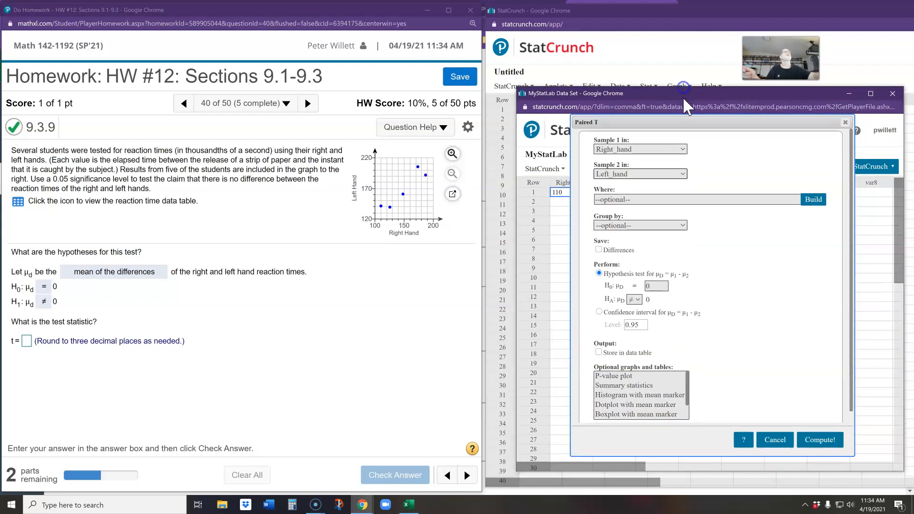
pyautogui.moveTo(688, 470); pyautogui.dragTo(683, 495)
pyautogui.doubleClick(683, 495)
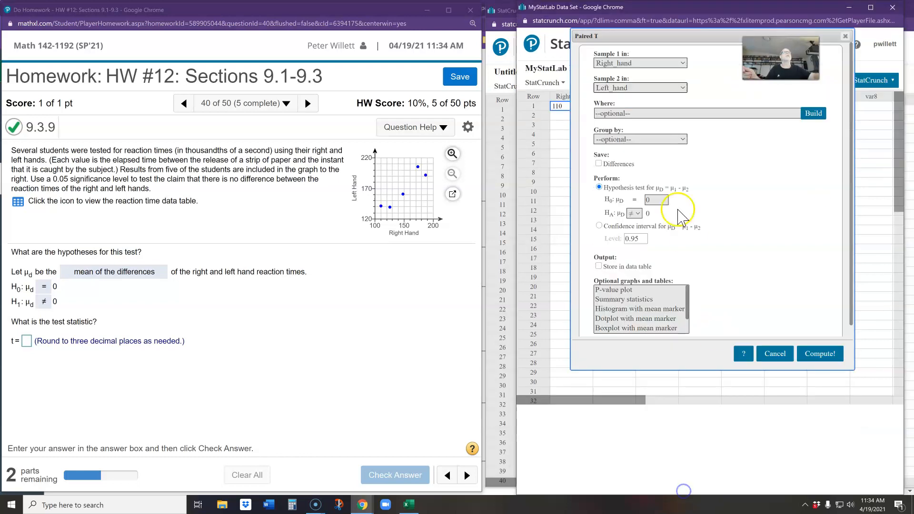
pyautogui.moveTo(708, 64); pyautogui.dragTo(730, 192)
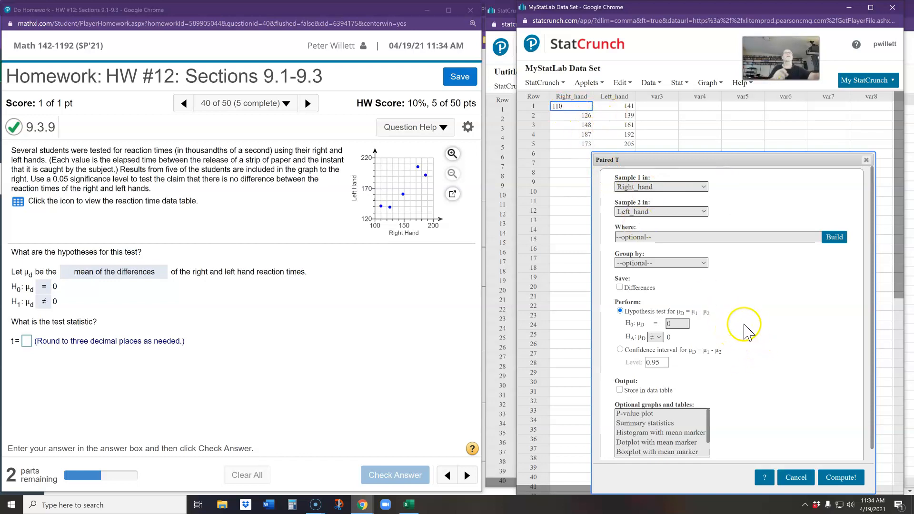
pyautogui.click(620, 288)
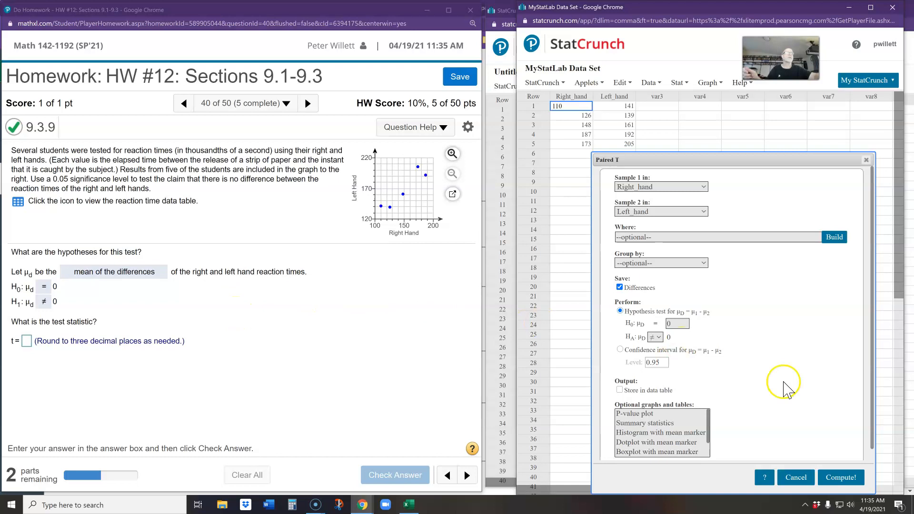
pyautogui.click(840, 477)
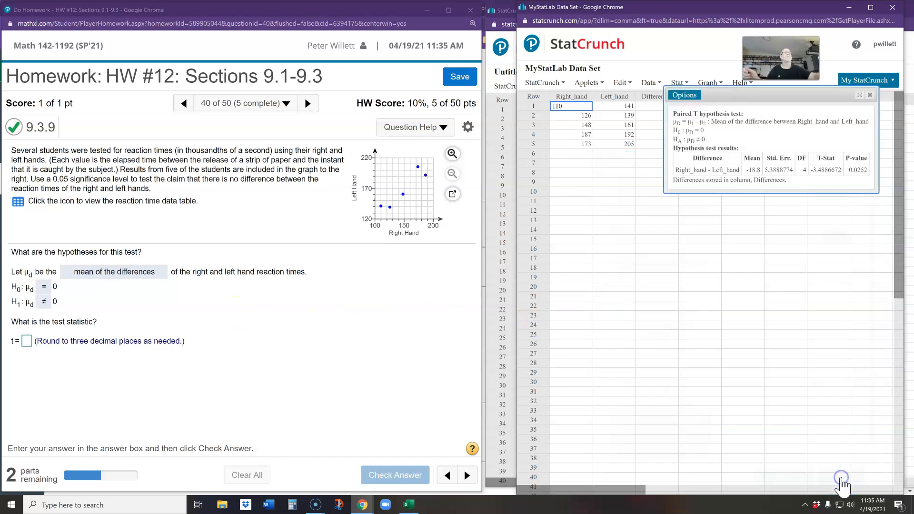
pyautogui.moveTo(809, 93); pyautogui.dragTo(713, 256)
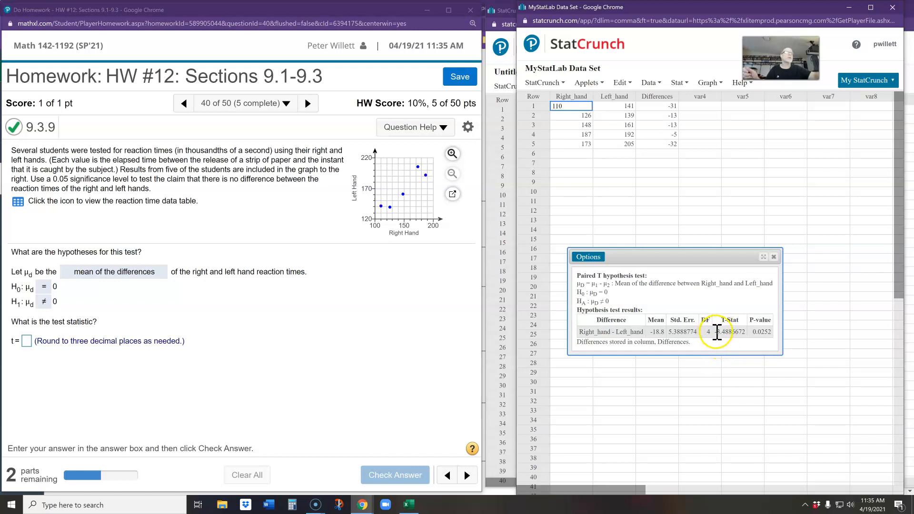
# Step: Copy the T-Stat from the paired T results into the test statistic answer, round it to -3.489, and check the answer
pyautogui.moveTo(716, 333); pyautogui.dragTo(732, 332)
pyautogui.hotkey('ctrl', 'c')
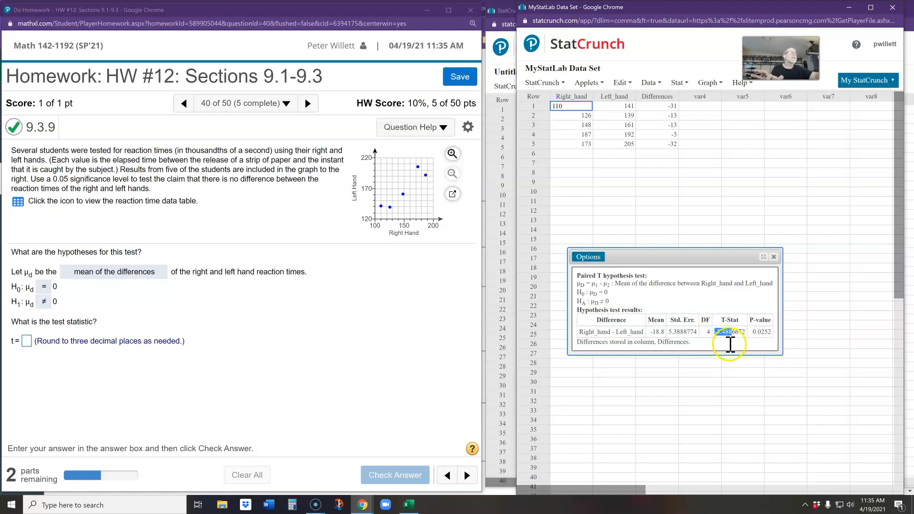
pyautogui.click(26, 340)
pyautogui.hotkey('ctrl', 'v')
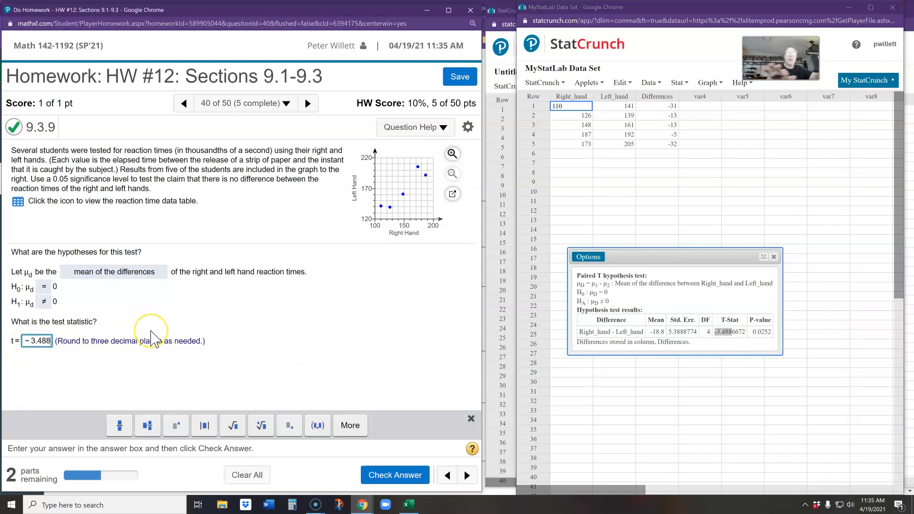
pyautogui.press('BackSpace')
pyautogui.write('9')
pyautogui.click(424, 470)
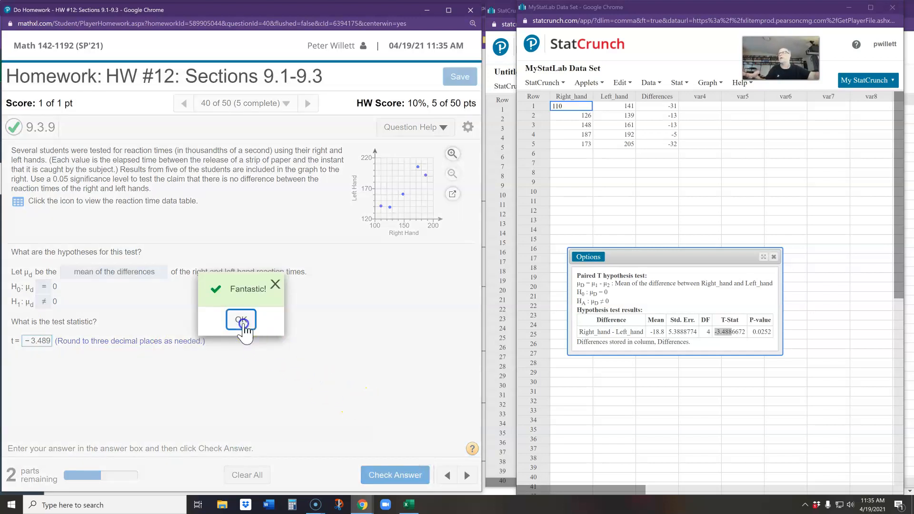
pyautogui.click(241, 322)
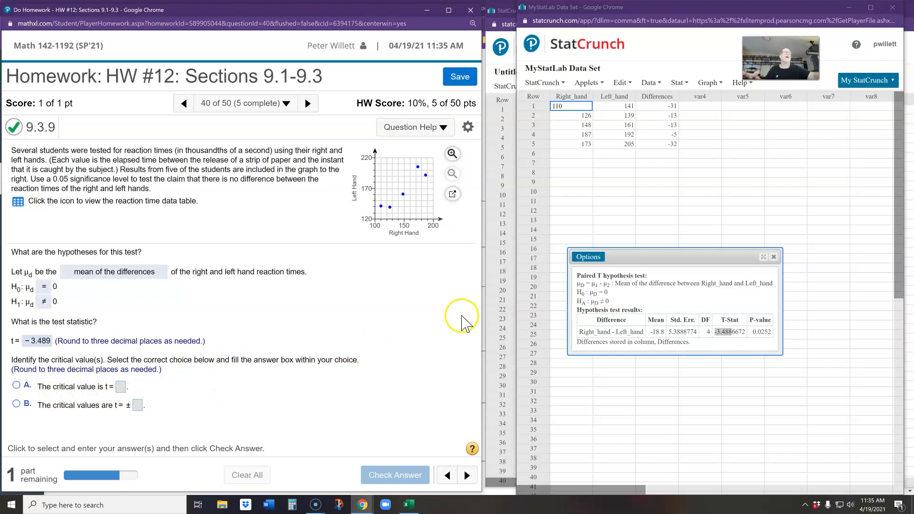
# Step: Open the StatCrunch T Calculator in Between mode, arranging its window so the paired T results stay visible
pyautogui.moveTo(641, 277); pyautogui.dragTo(640, 373)
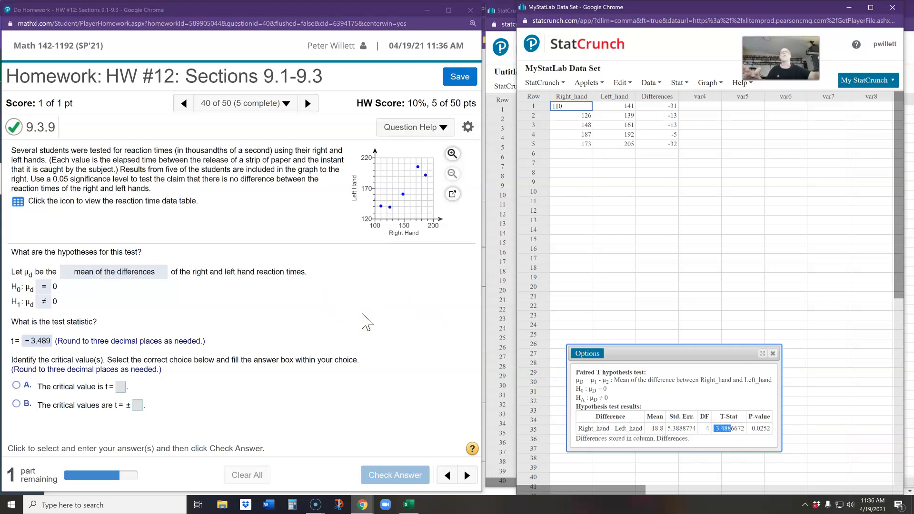
pyautogui.click(678, 84)
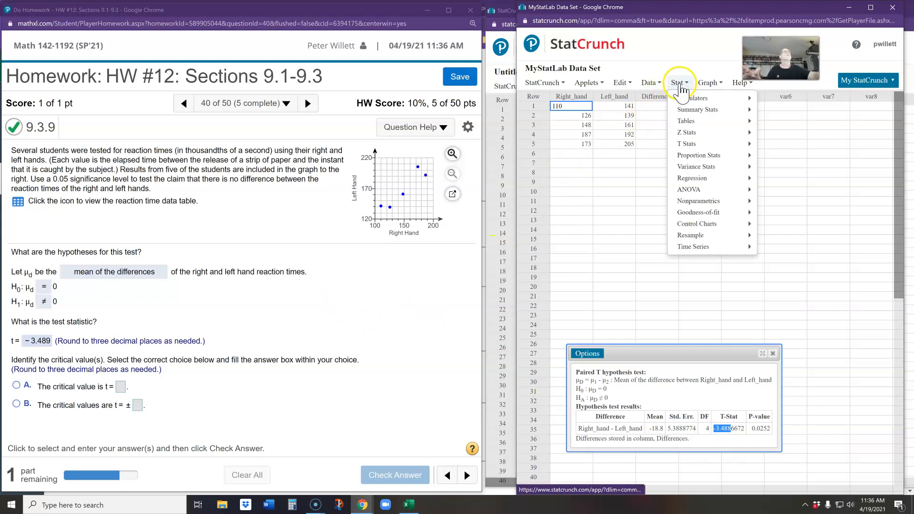
pyautogui.moveTo(690, 98)
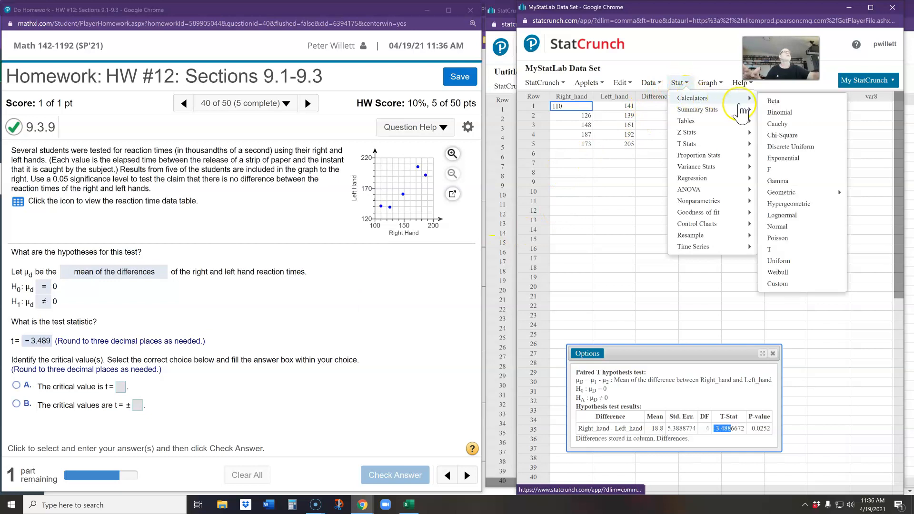
pyautogui.click(776, 249)
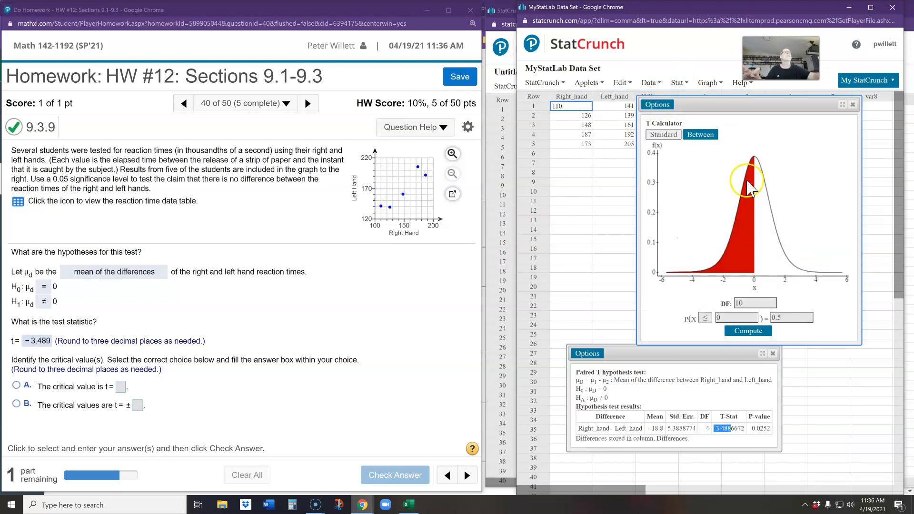
pyautogui.moveTo(735, 105); pyautogui.dragTo(709, 101)
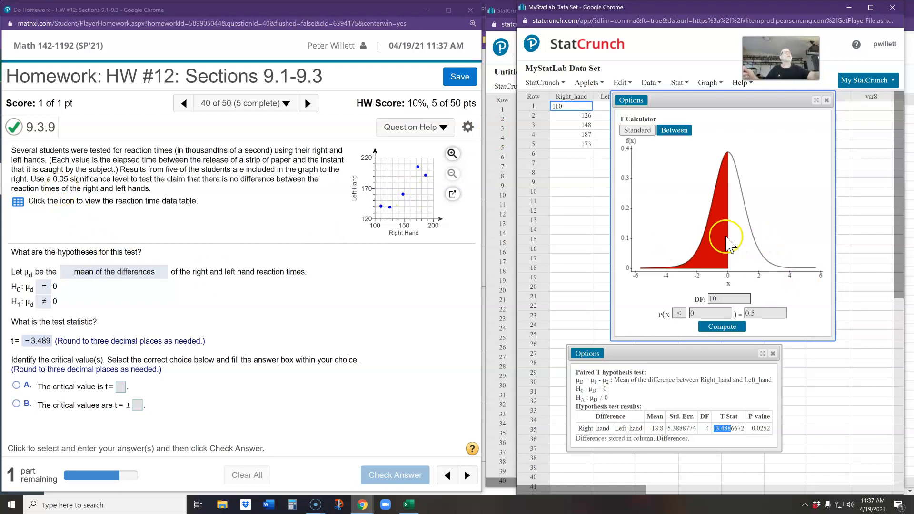
pyautogui.click(668, 133)
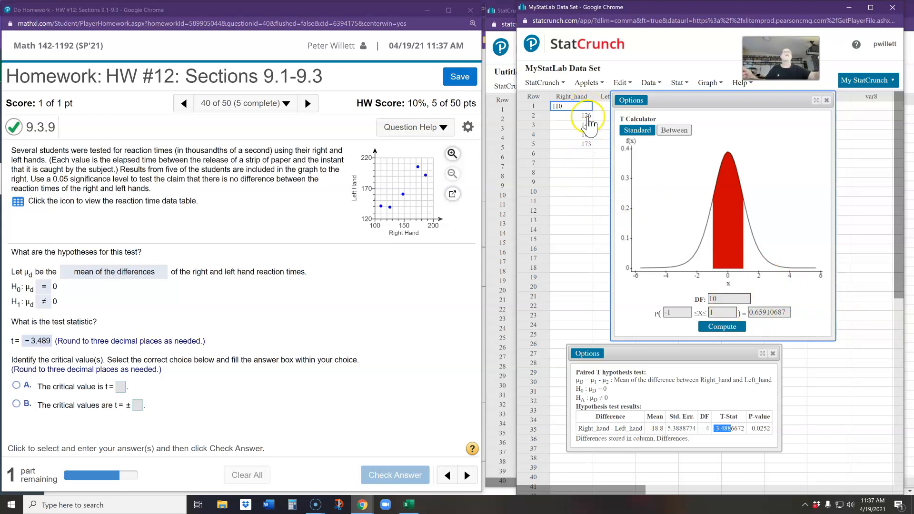
# Step: Compute the T Calculator's between limits with 4 degrees of freedom and a central probability of 0.95
pyautogui.moveTo(721, 302); pyautogui.dragTo(685, 299)
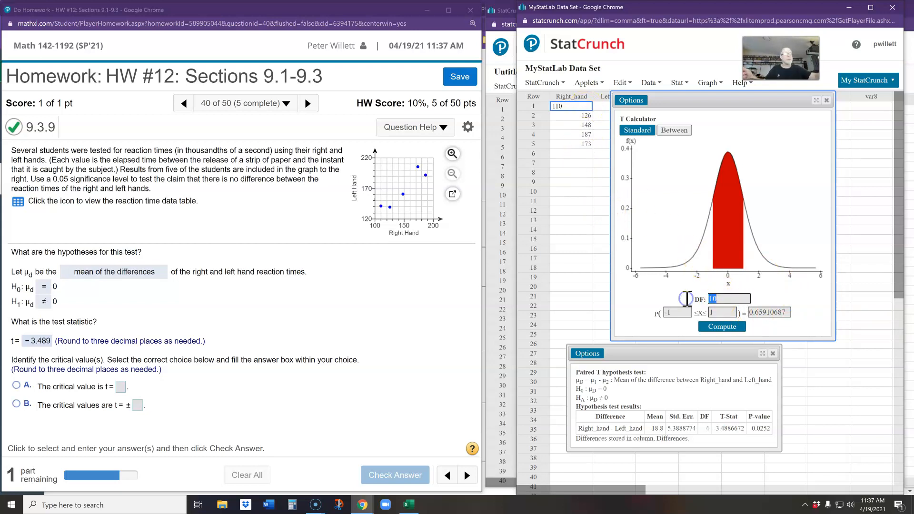
pyautogui.write('4')
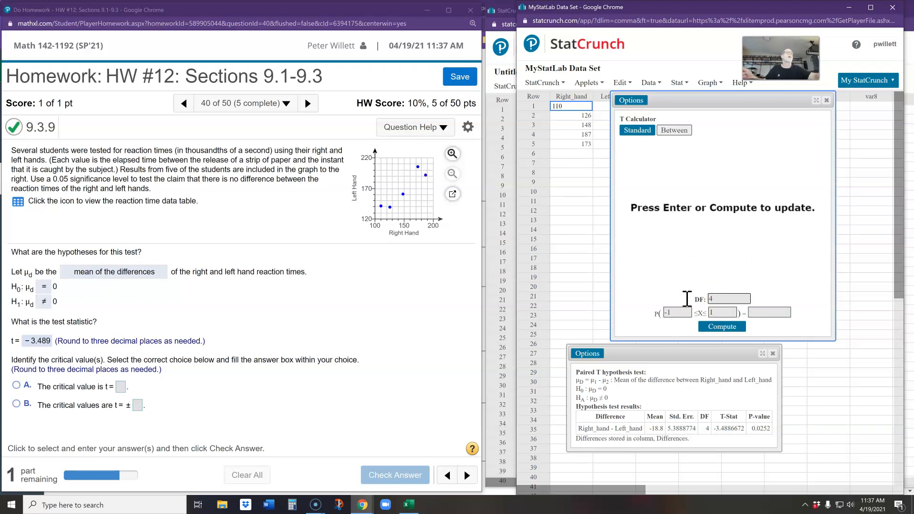
pyautogui.click(775, 312)
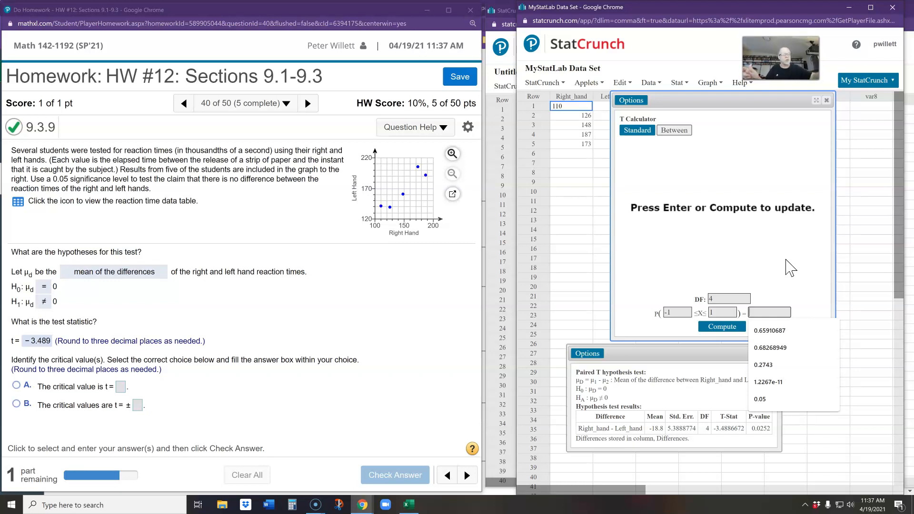
pyautogui.write('0.95')
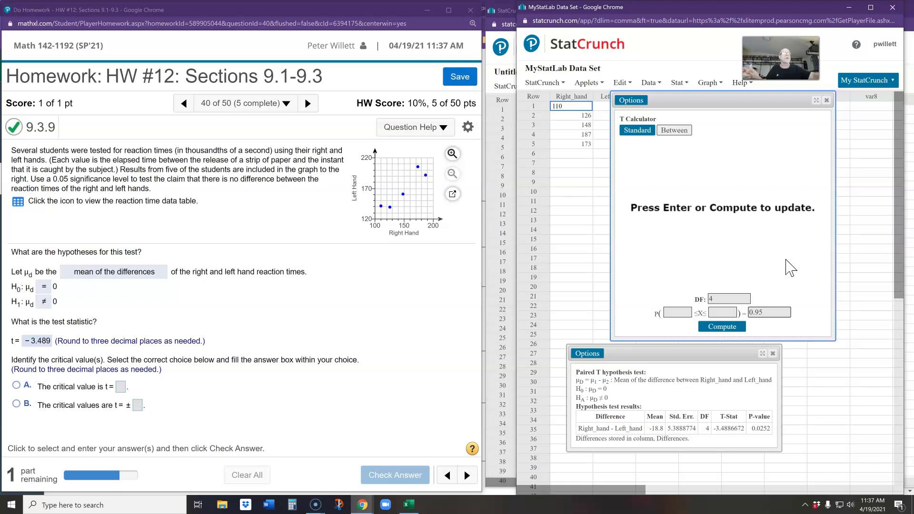
pyautogui.click(724, 328)
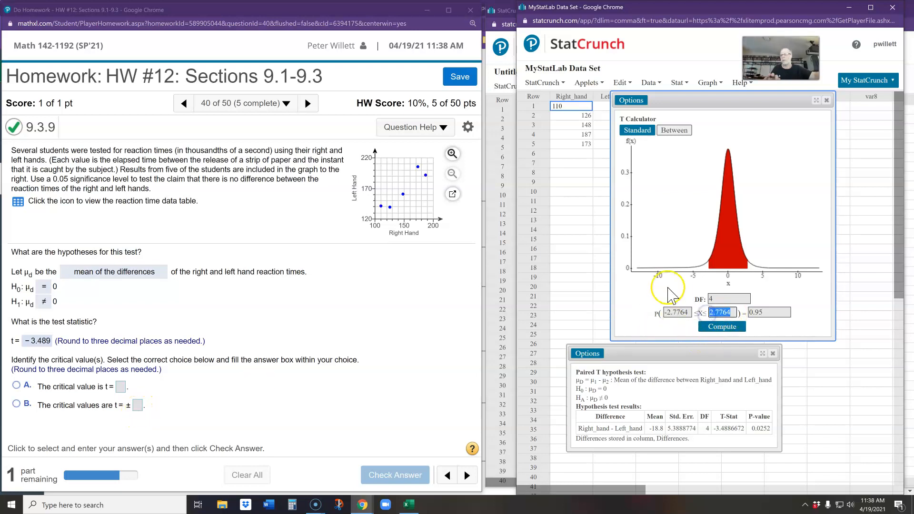
# Step: Answer the critical value part with choice B, copying the calculator's upper limit rounded to ±2.776, and check the answer
pyautogui.click(137, 405)
pyautogui.write('2.7764')
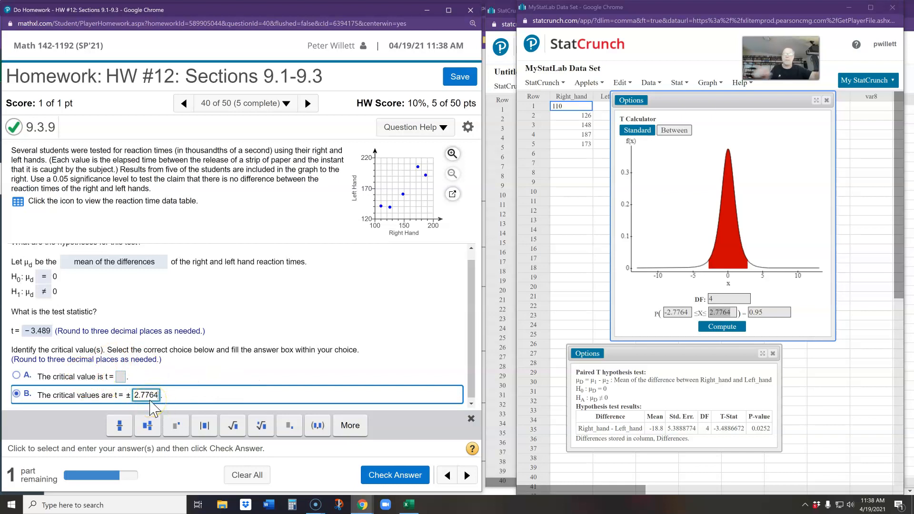
pyautogui.click(403, 475)
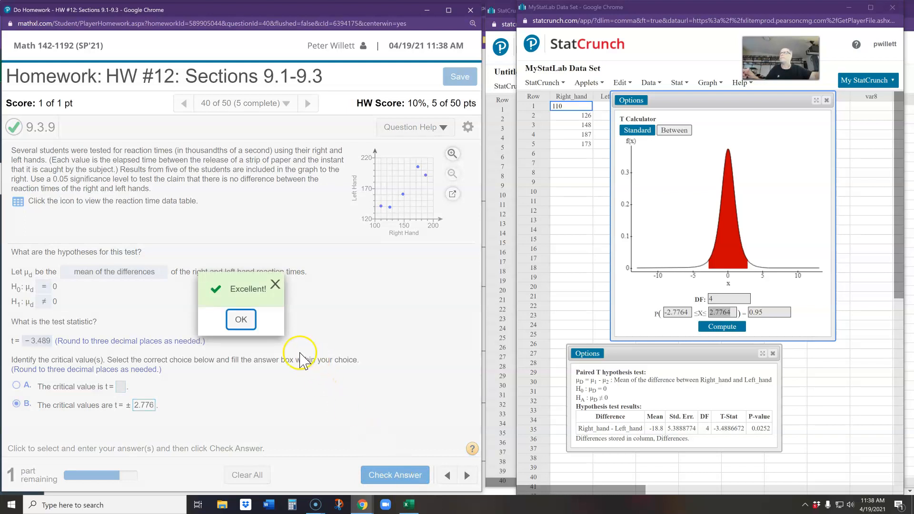
pyautogui.click(244, 319)
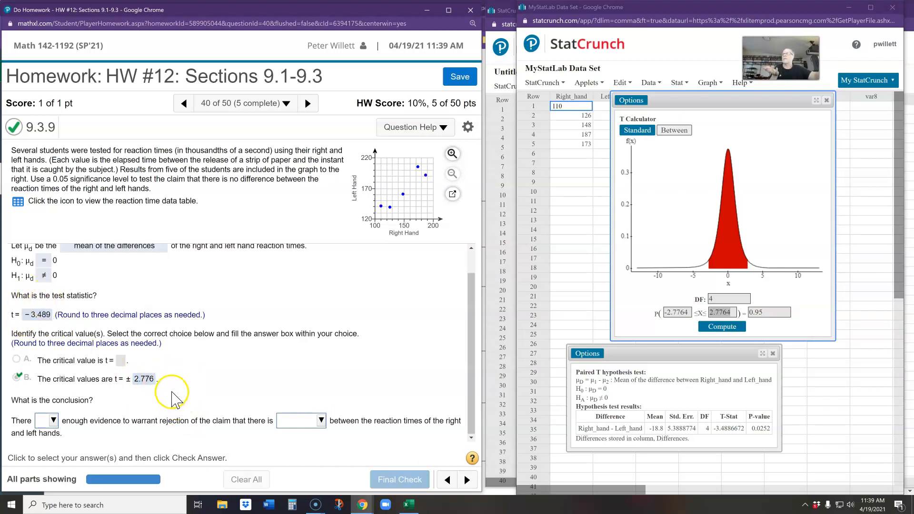
# Step: Complete the conclusion with "is" enough evidence to reject the claim of "no difference", submit the final check and stay on this question
pyautogui.click(51, 419)
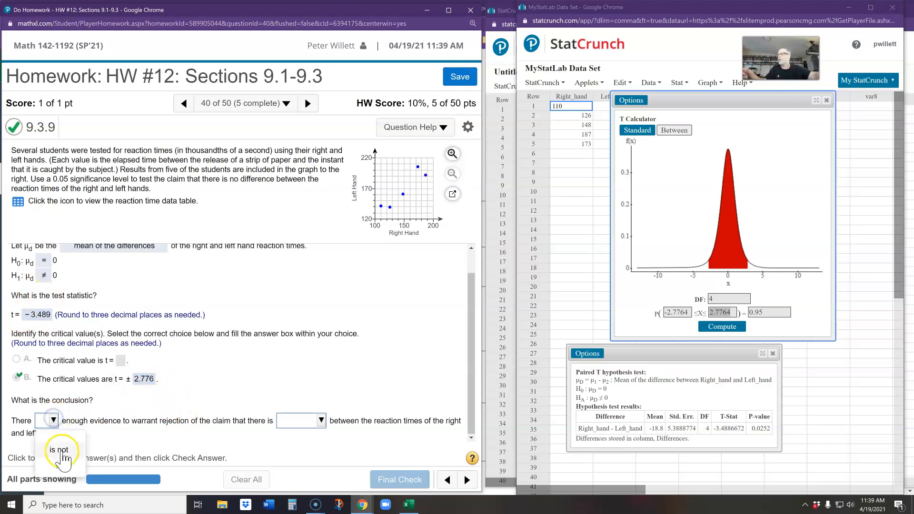
pyautogui.click(60, 450)
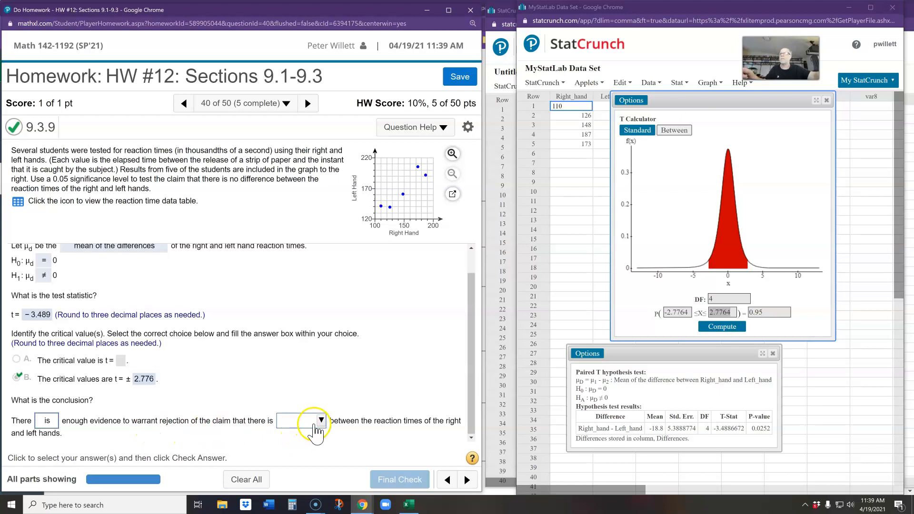
pyautogui.click(318, 428)
pyautogui.click(316, 446)
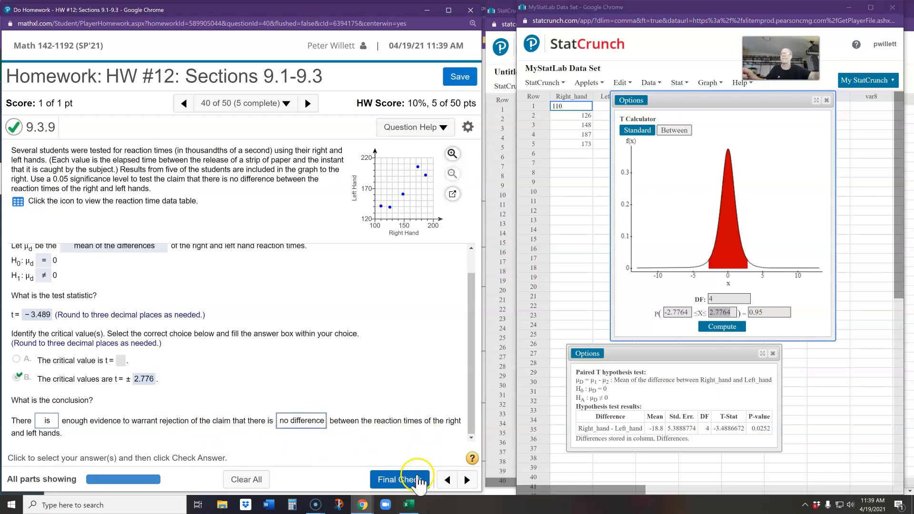
pyautogui.click(408, 479)
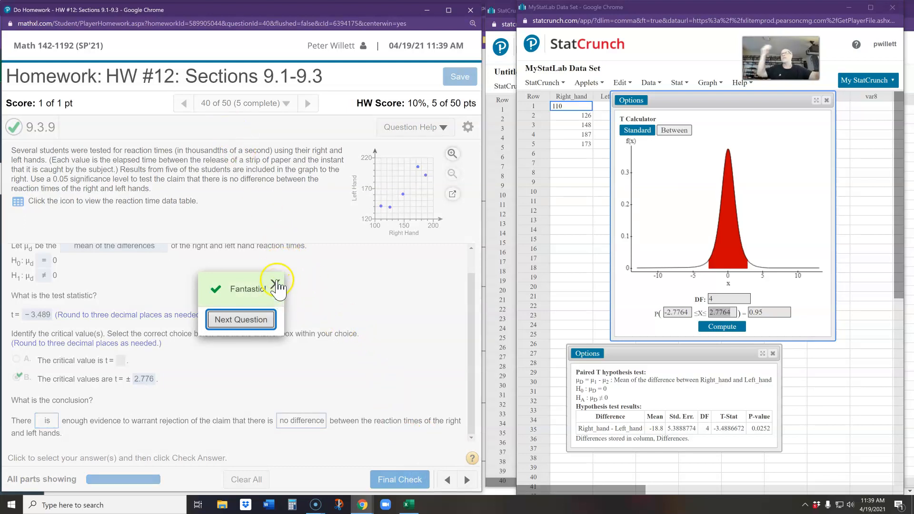
pyautogui.click(278, 284)
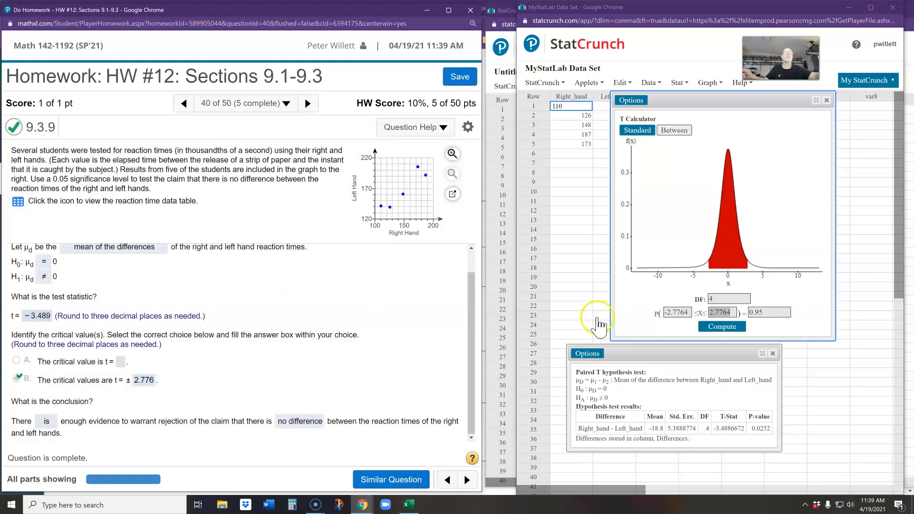